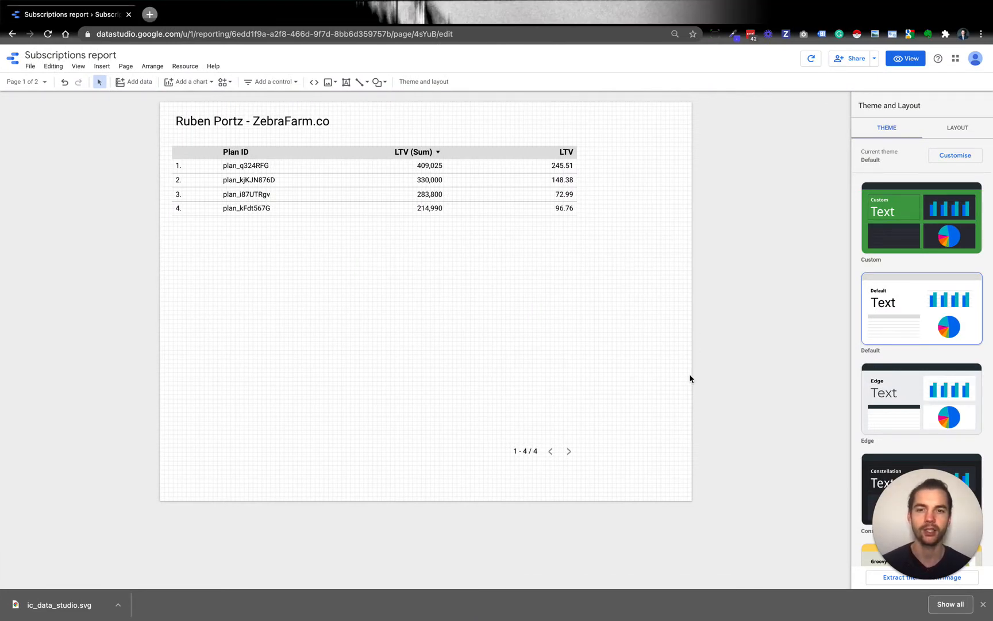
# - Convert the plan LTV table into a column chart
pyautogui.click(509, 201)
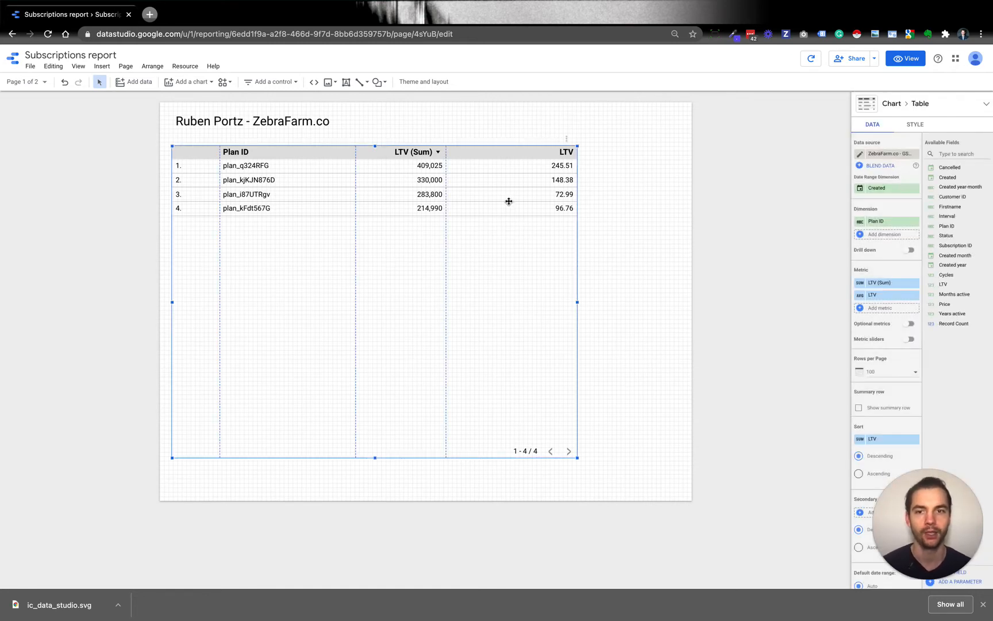
pyautogui.click(867, 110)
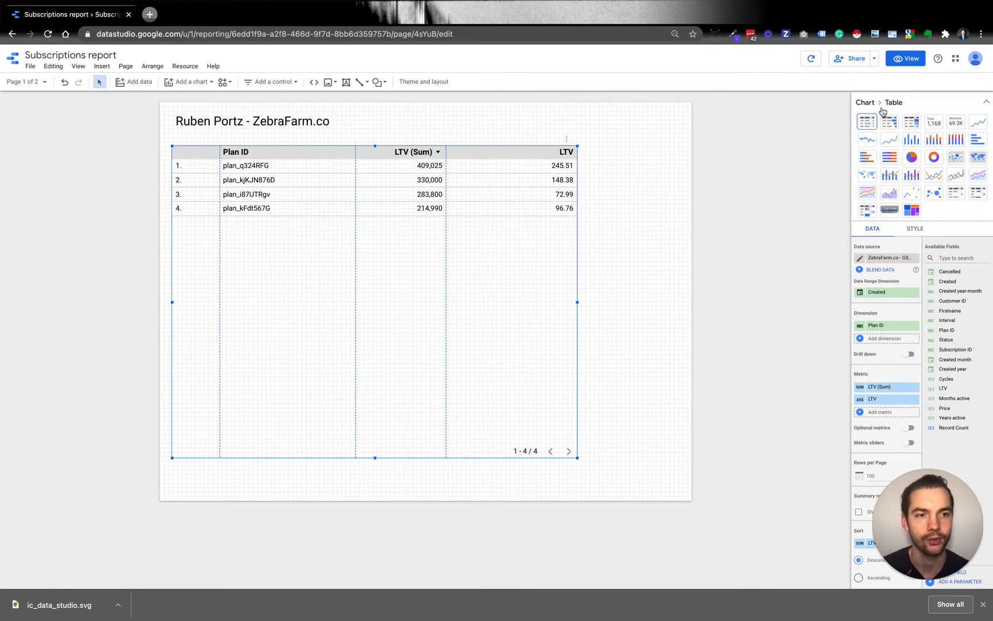
pyautogui.click(911, 140)
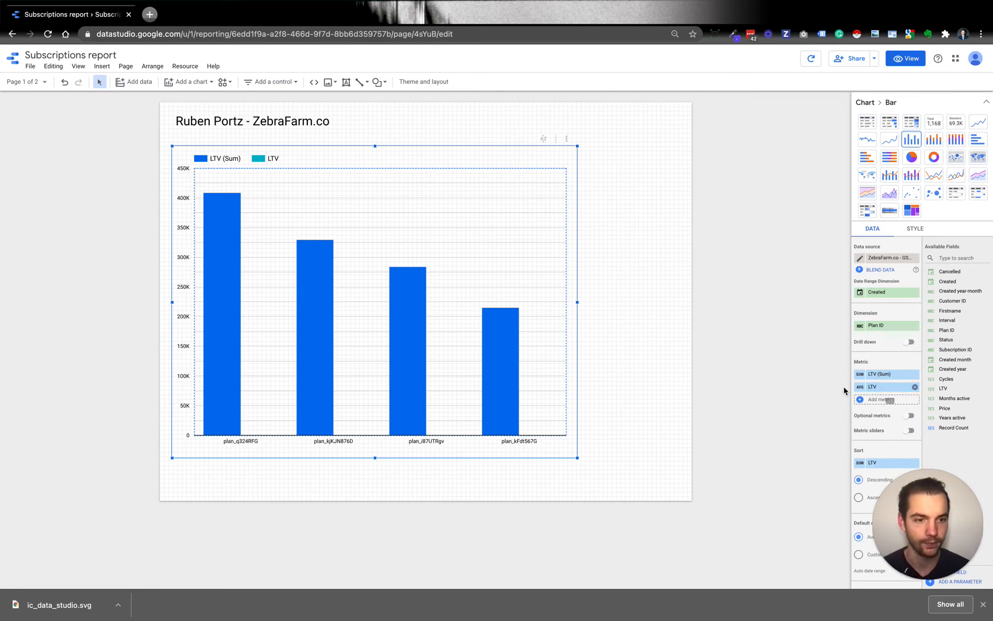
# - Rename the averaged LTV metric of the column chart as "LTV (Average)"
pyautogui.click(862, 391)
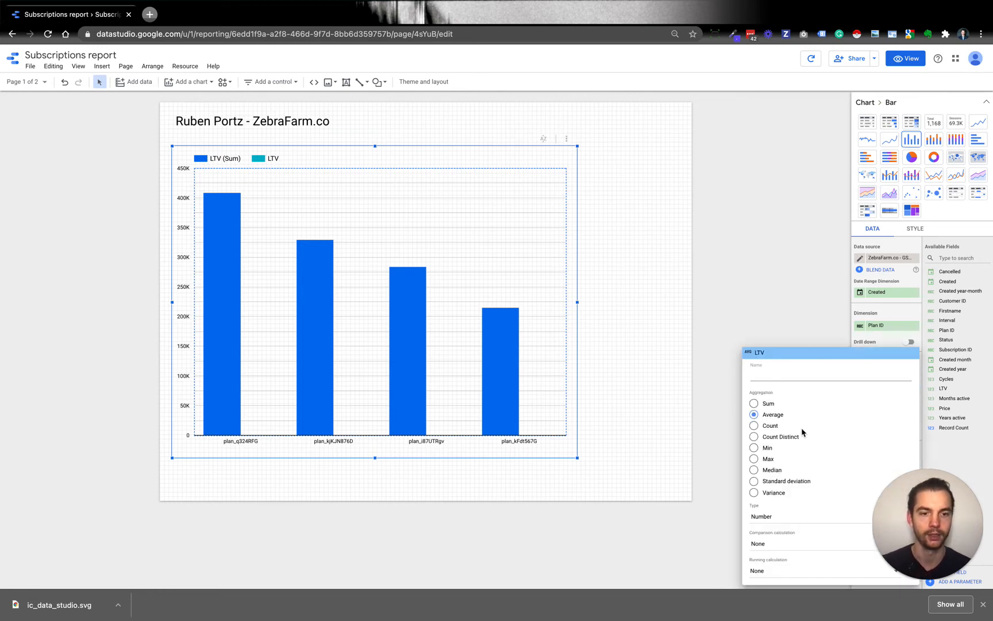
pyautogui.write('LTV (Average')
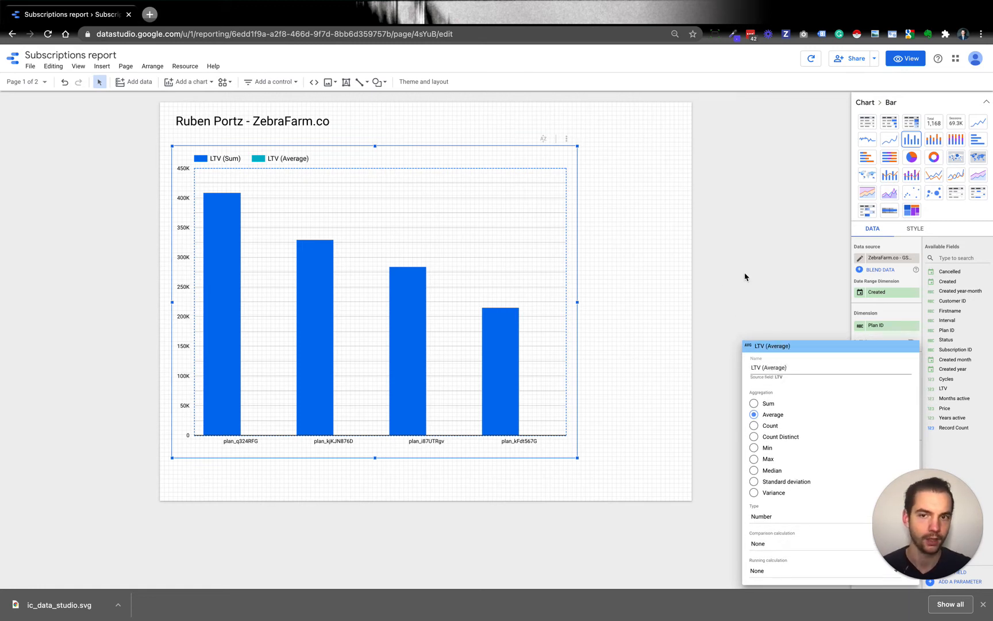
pyautogui.click(757, 277)
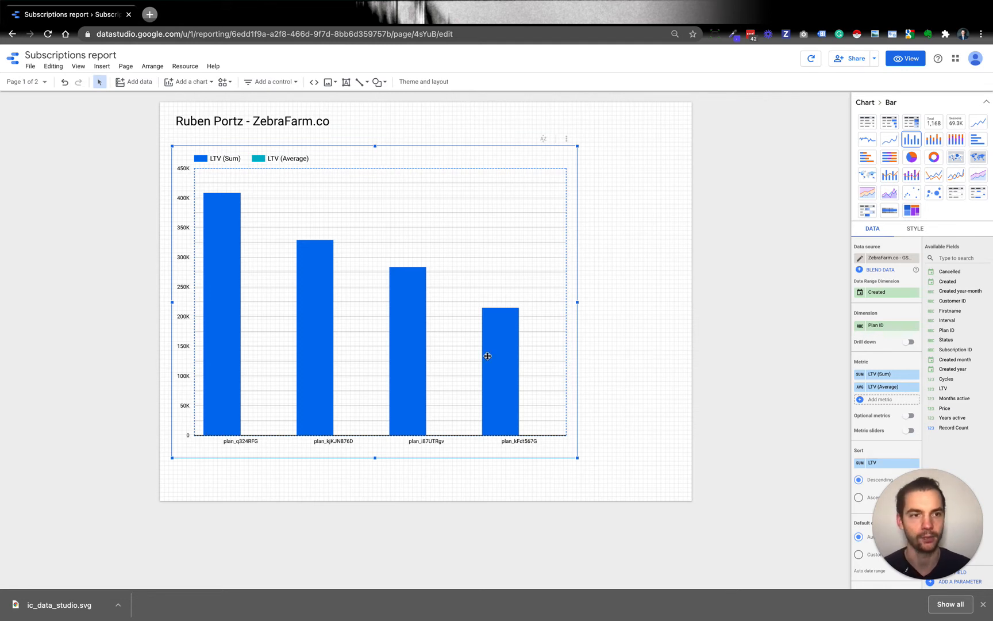
# - Set the column chart's axes to Double so the sum and average metrics each get their own Y-axis
pyautogui.click(916, 230)
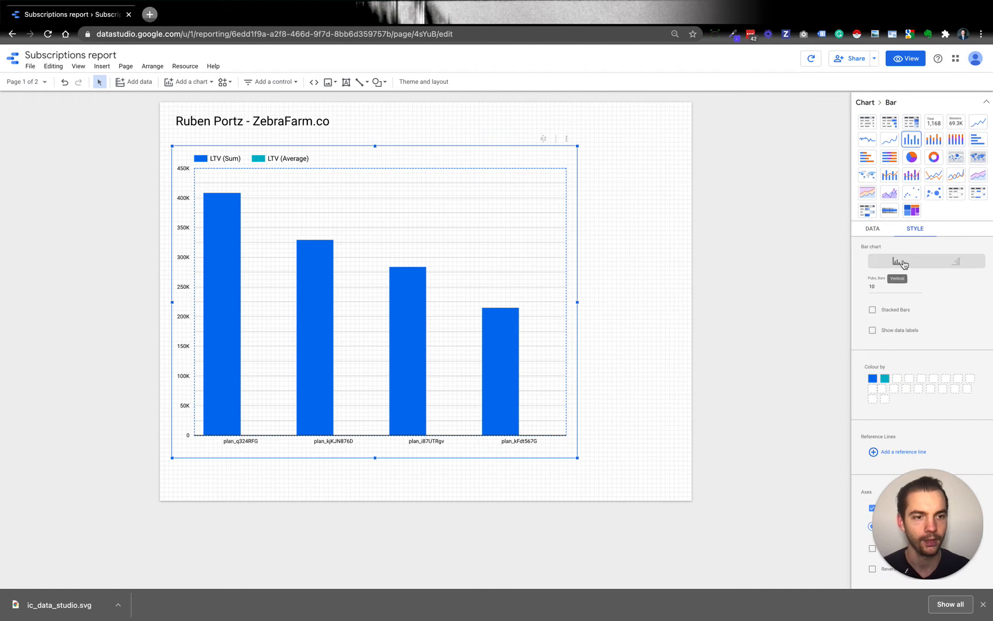
pyautogui.scroll(-5, 900, 261)
pyautogui.scroll(-5, 903, 264)
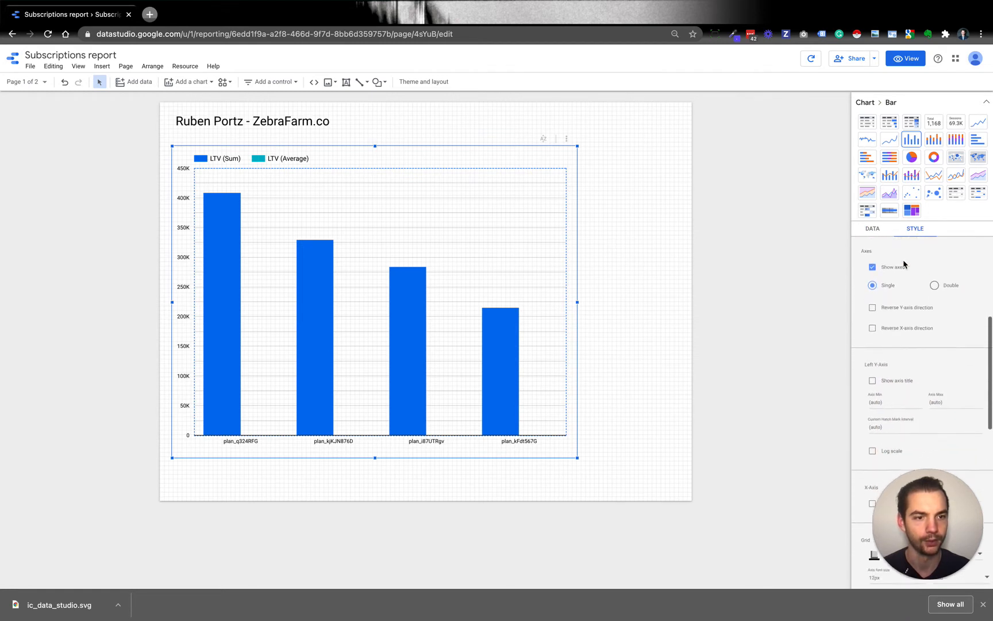
pyautogui.scroll(-5, 903, 263)
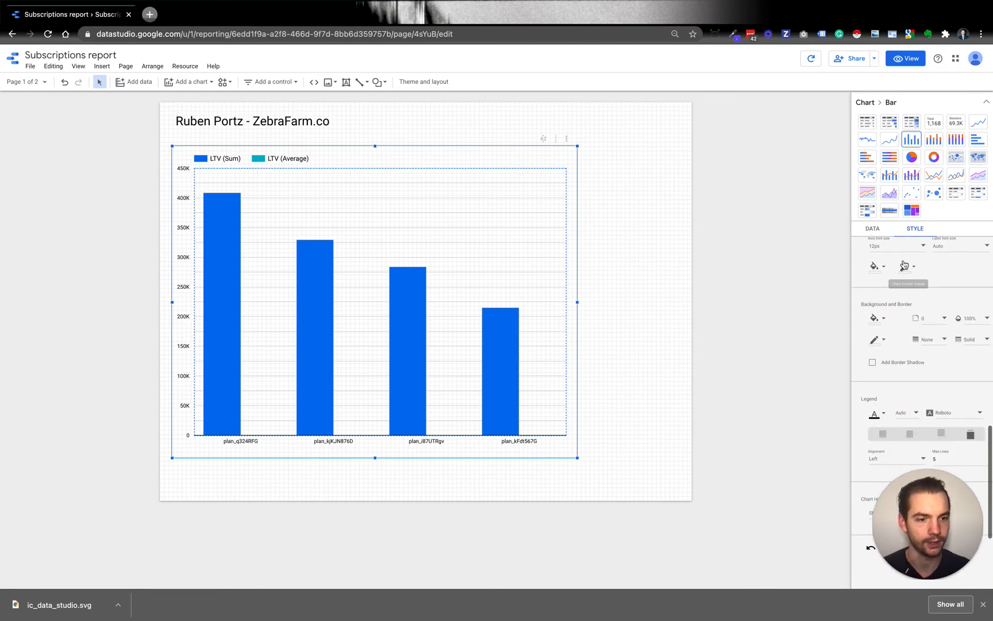
pyautogui.scroll(5, 904, 264)
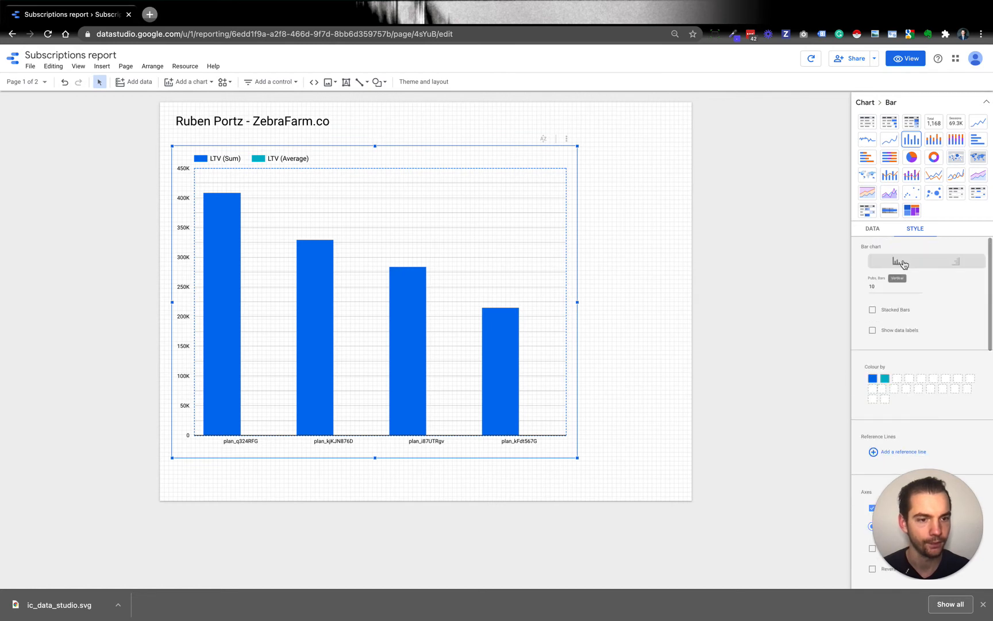
pyautogui.scroll(-3, 888, 358)
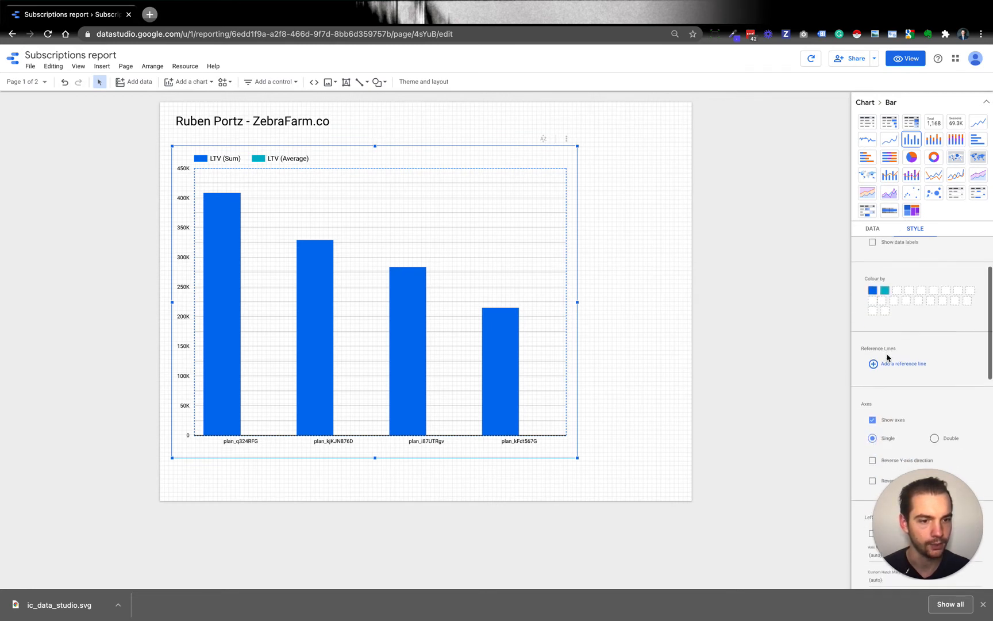
pyautogui.scroll(-1, 927, 345)
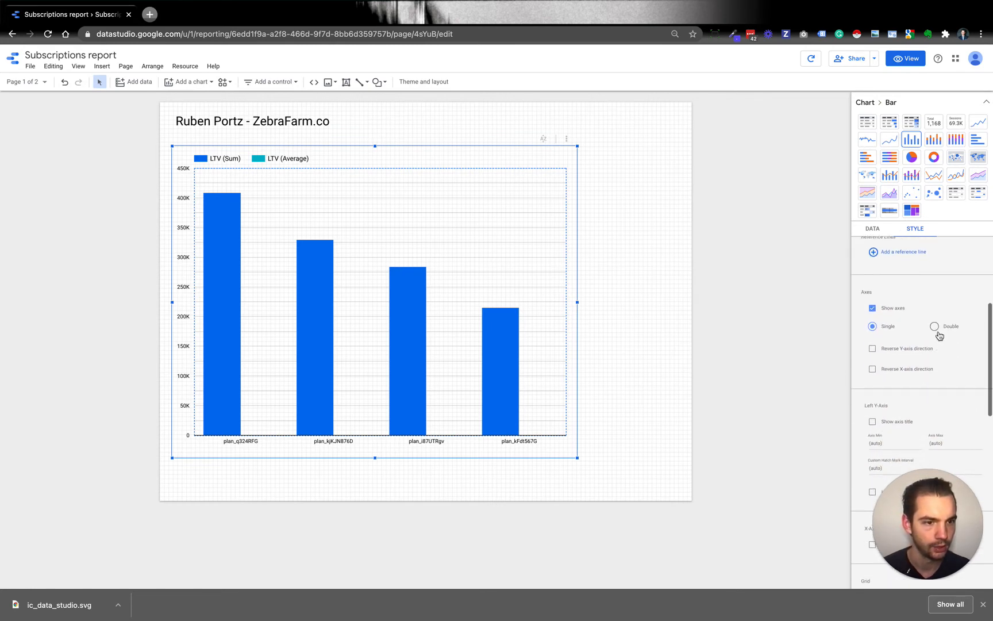
pyautogui.click(935, 327)
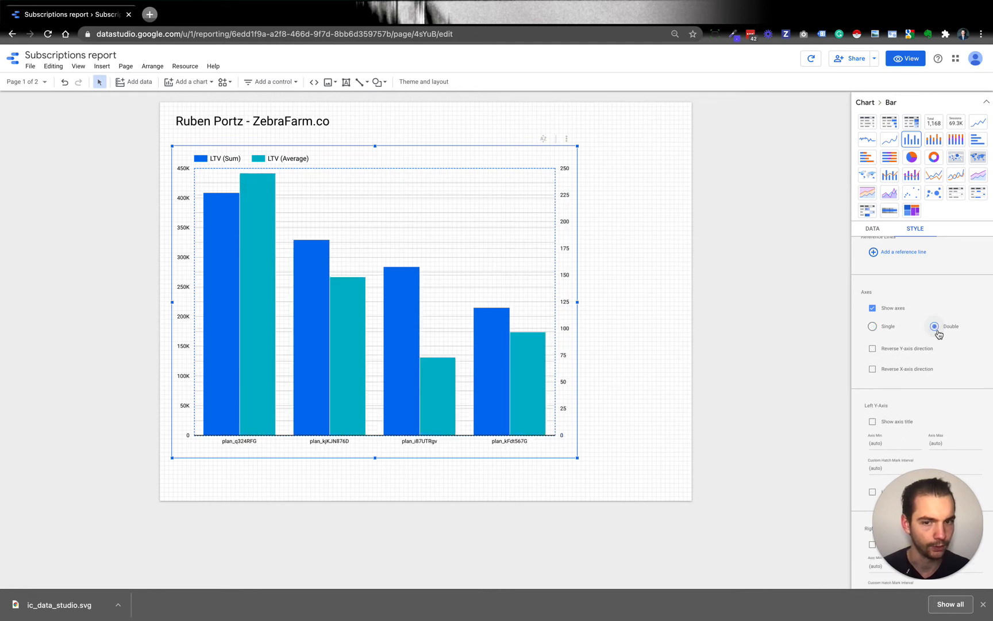
pyautogui.click(660, 309)
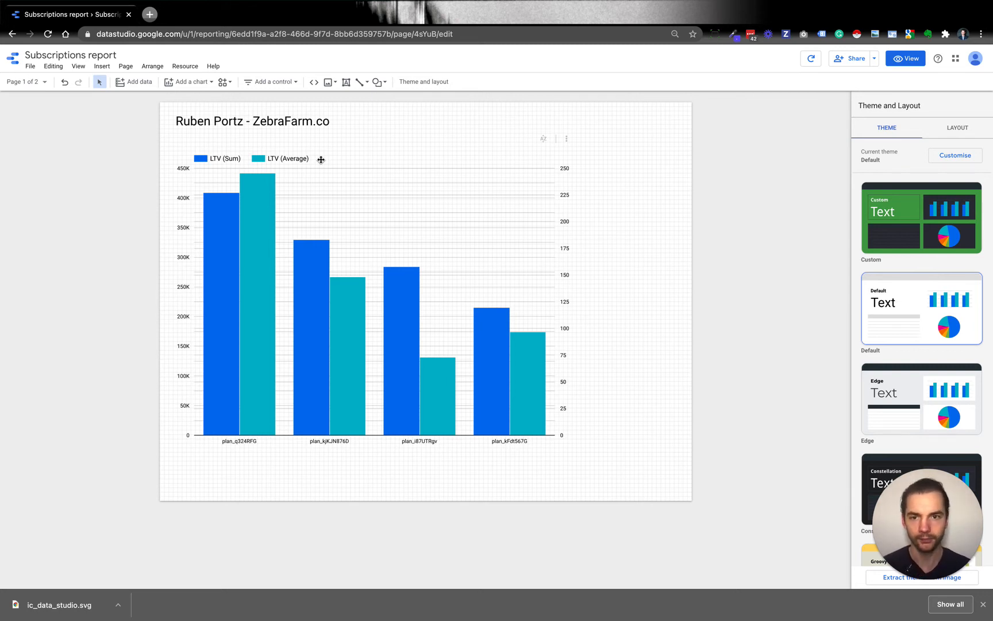
# - Change the chart to a stacked column chart and replace its Plan ID dimension with Created
pyautogui.click(344, 218)
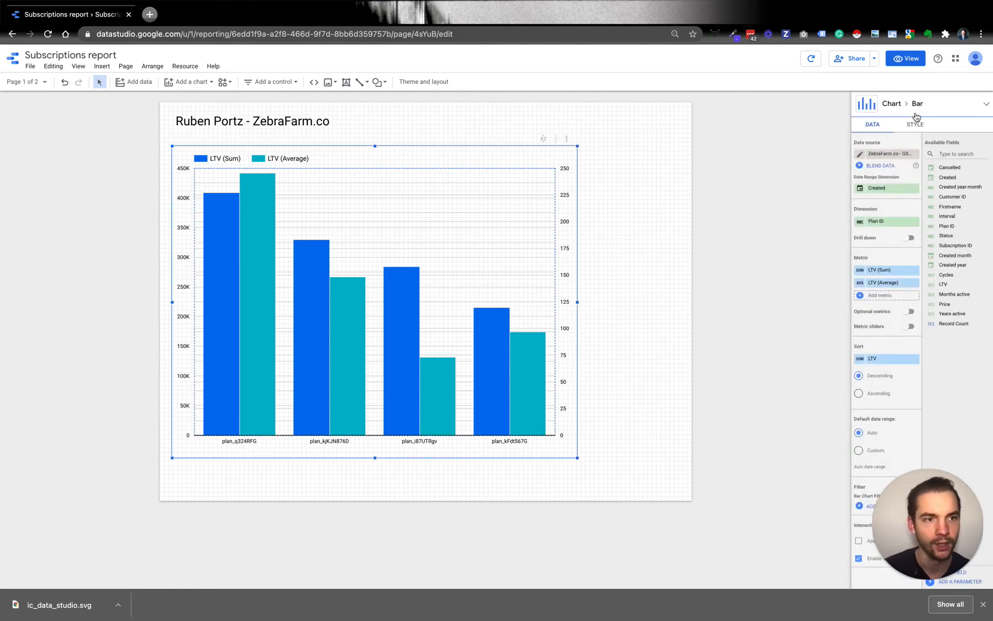
pyautogui.click(914, 106)
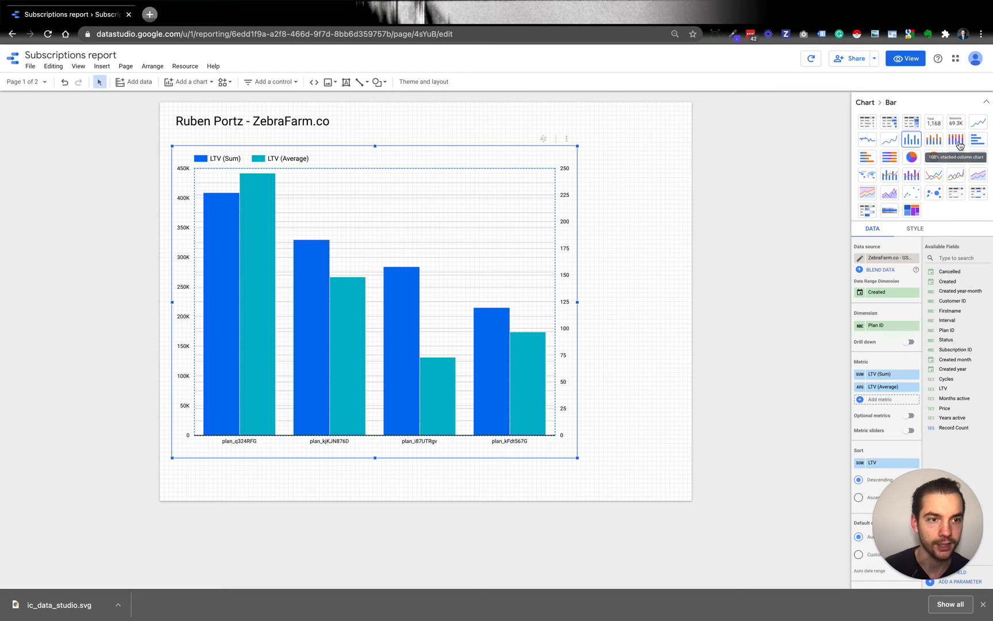
pyautogui.click(934, 140)
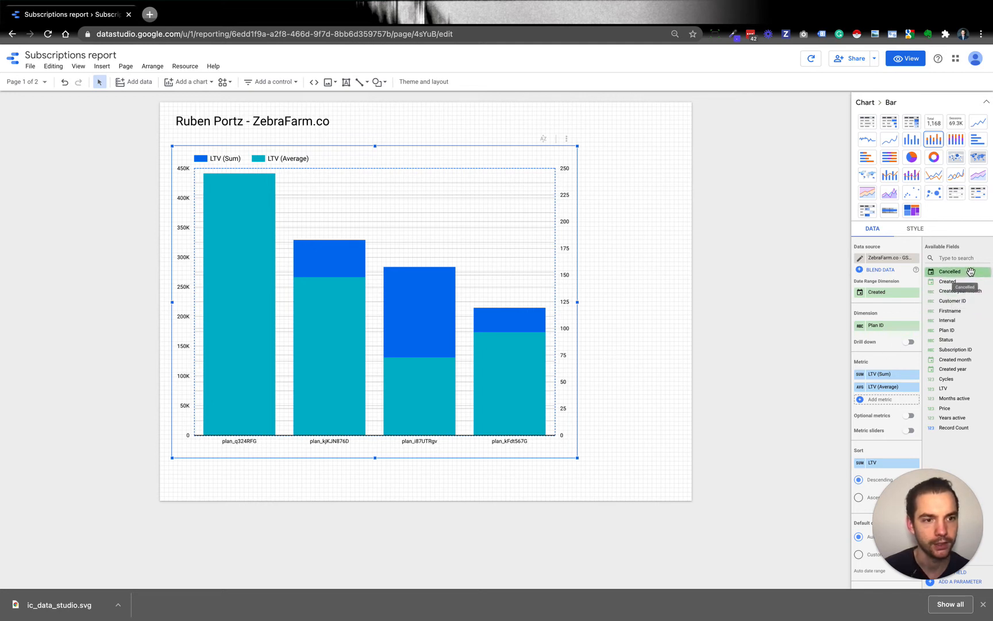
pyautogui.moveTo(954, 281); pyautogui.dragTo(890, 323)
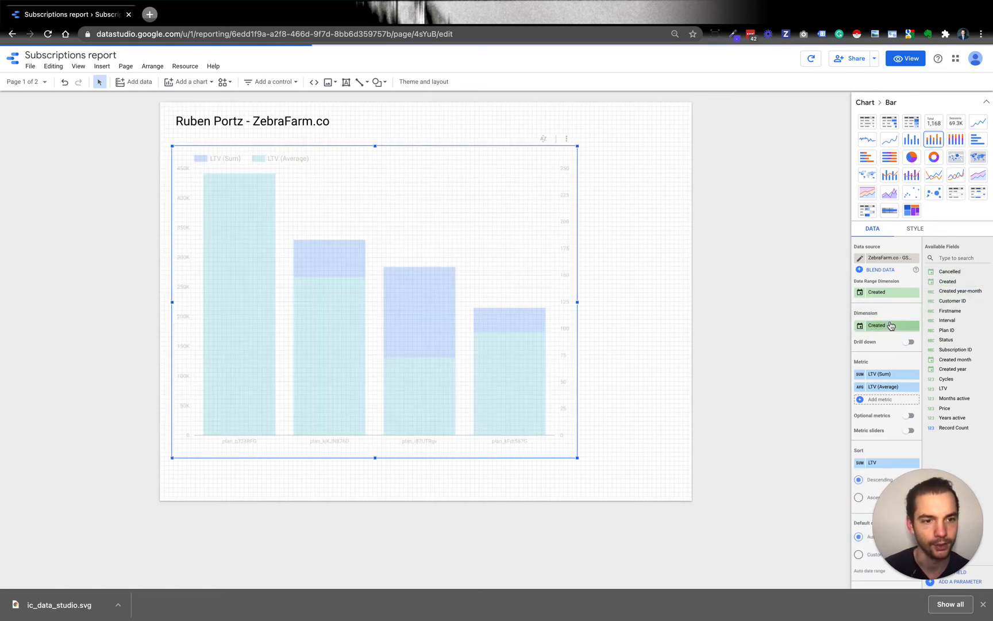
# - Remove the LTV (Average) metric from the chart and add Plan ID as the breakdown dimension
pyautogui.click(915, 387)
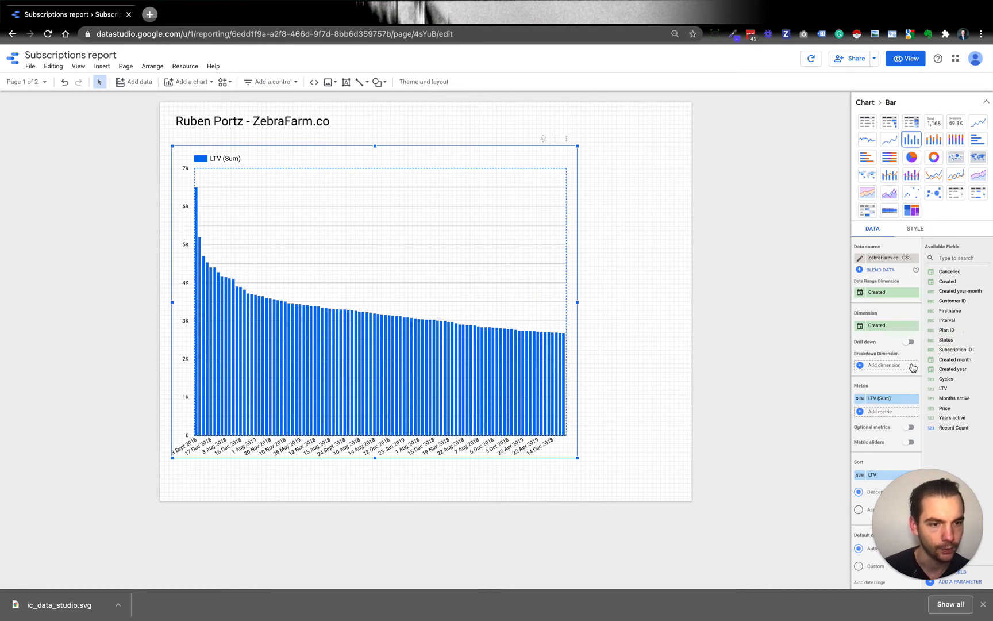
pyautogui.moveTo(949, 330); pyautogui.dragTo(888, 366)
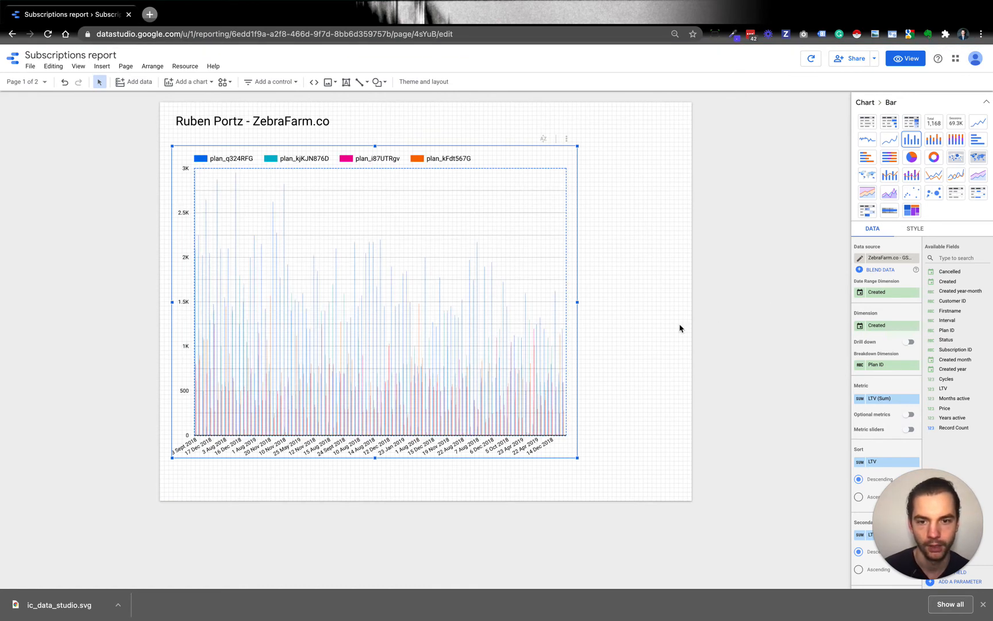
# - Switch the chart's default date range to Custom and choose 1 July 2019 as the start date
pyautogui.scroll(-5, 883, 339)
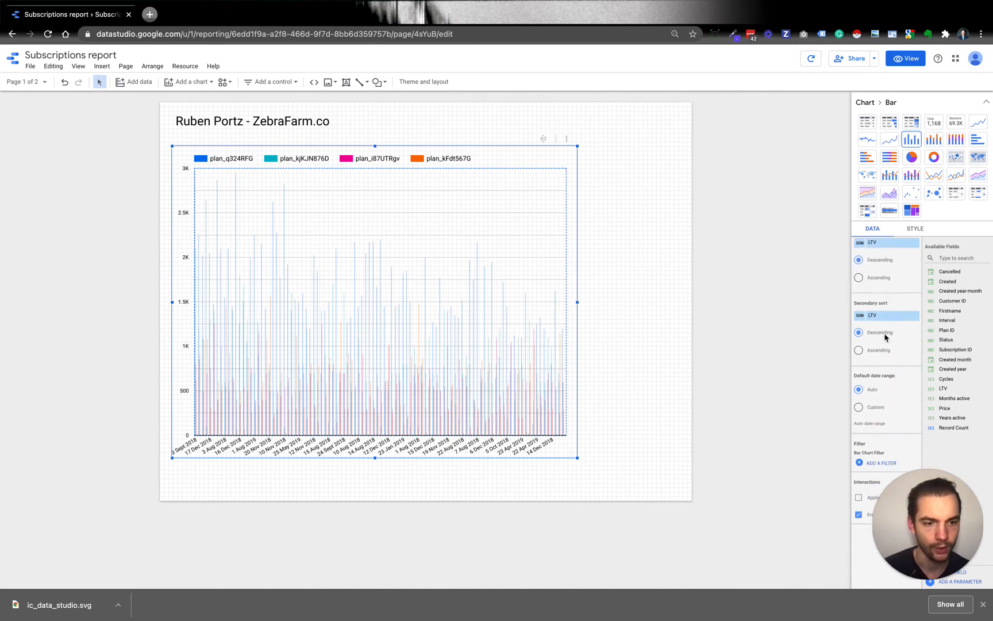
pyautogui.scroll(2, 883, 344)
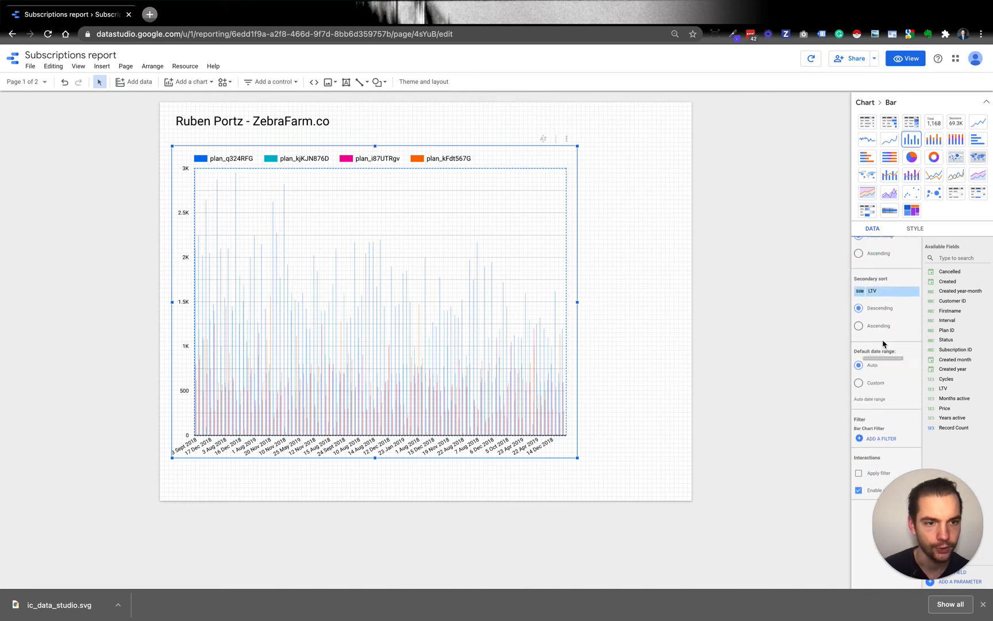
pyautogui.scroll(-1, 909, 362)
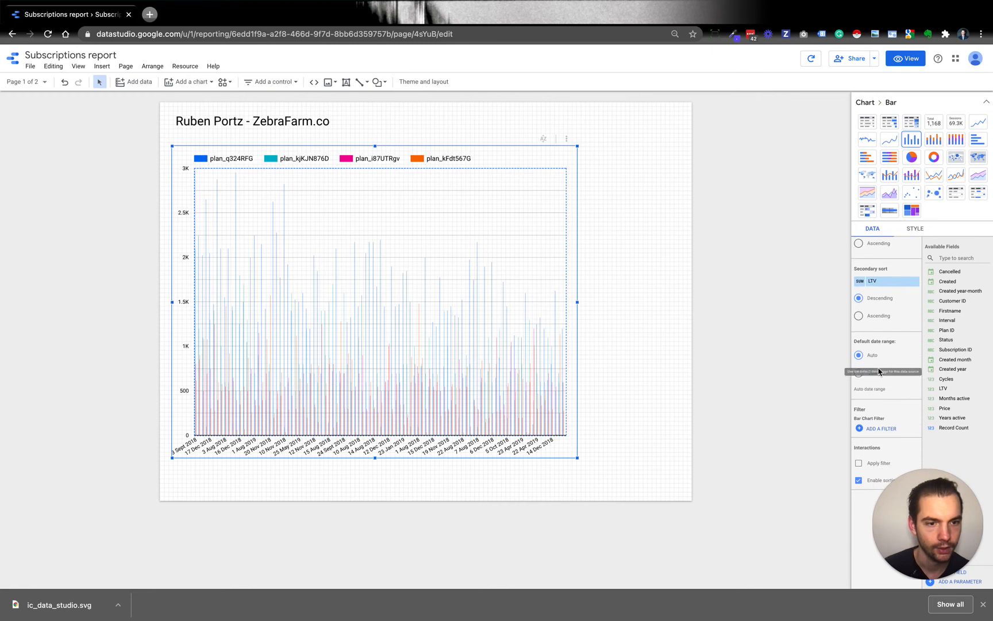
pyautogui.click(875, 373)
pyautogui.click(895, 394)
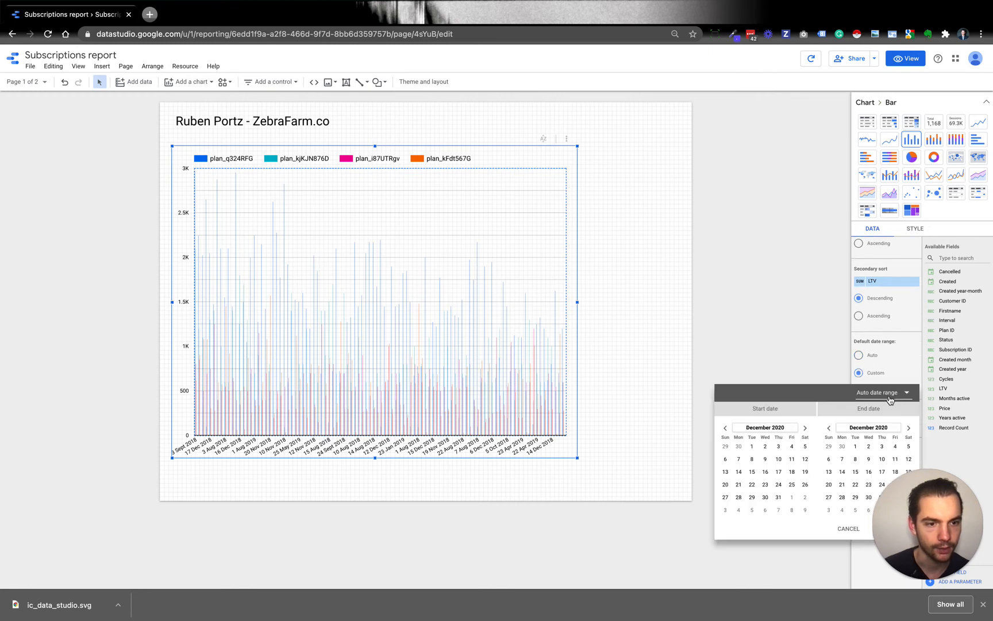
pyautogui.click(892, 395)
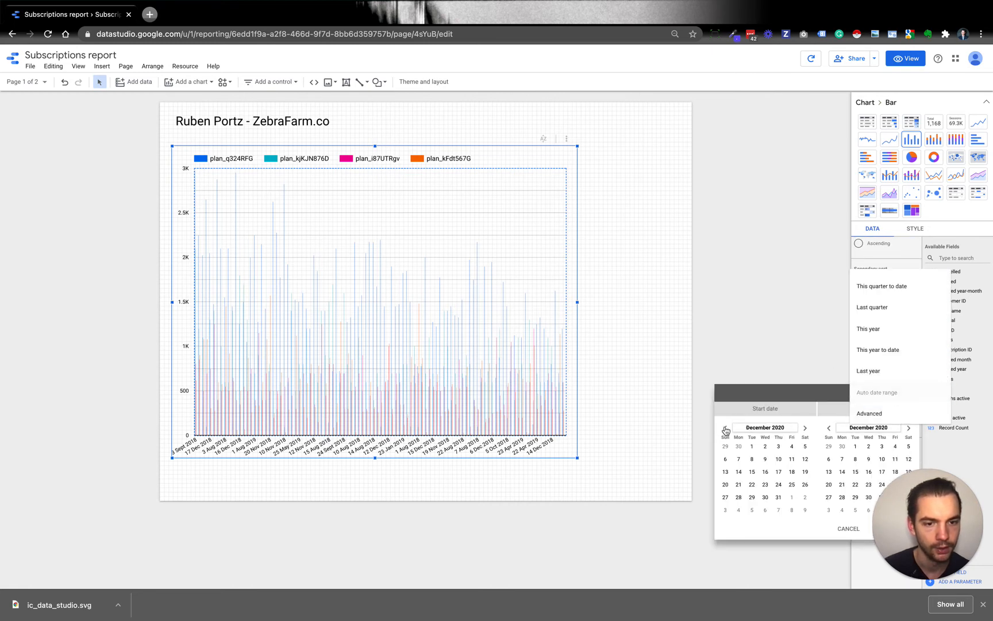
pyautogui.click(726, 429)
pyautogui.click(726, 429)
pyautogui.click(726, 429)
pyautogui.click(726, 429)
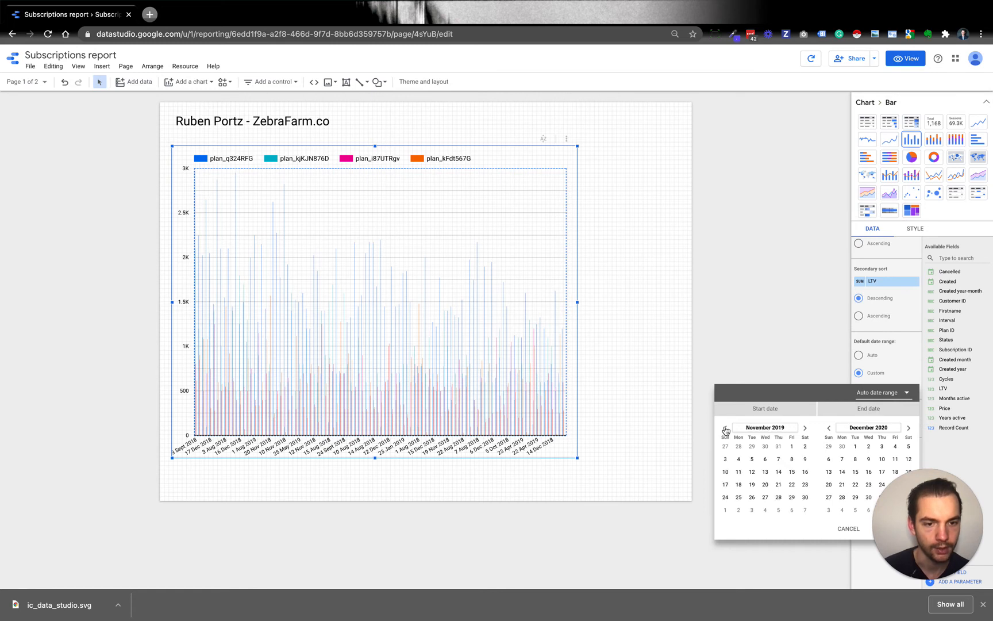
pyautogui.click(726, 429)
pyautogui.click(726, 429)
pyautogui.click(726, 429)
pyautogui.click(726, 429)
pyautogui.click(738, 446)
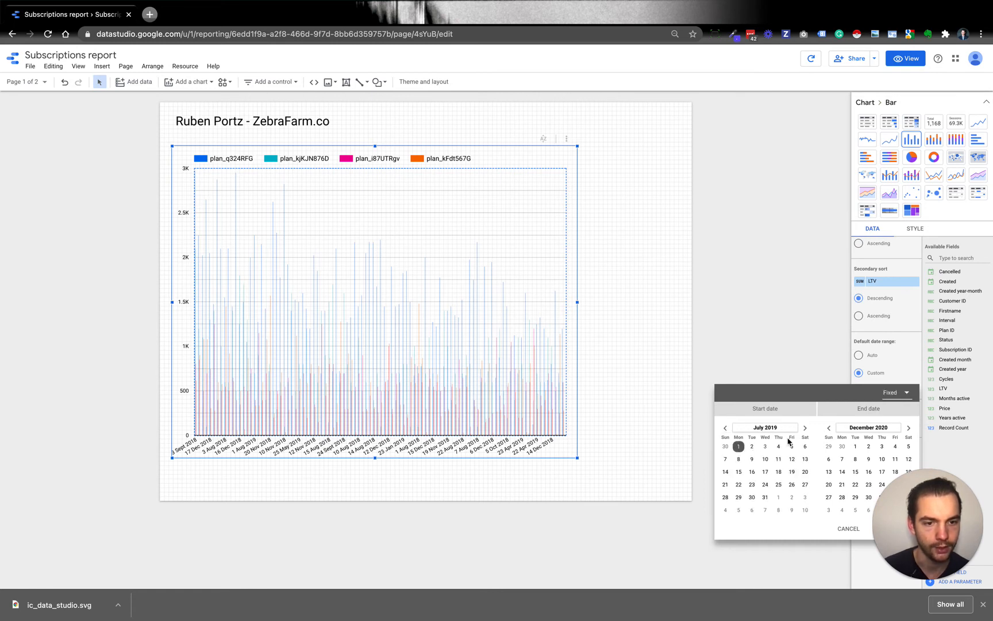
# - Choose 1 August 2019 as the end date of the chart's custom range and apply it
pyautogui.click(829, 428)
pyautogui.click(829, 428)
pyautogui.click(829, 429)
pyautogui.click(829, 428)
pyautogui.click(829, 429)
pyautogui.click(829, 429)
pyautogui.click(829, 429)
pyautogui.click(829, 429)
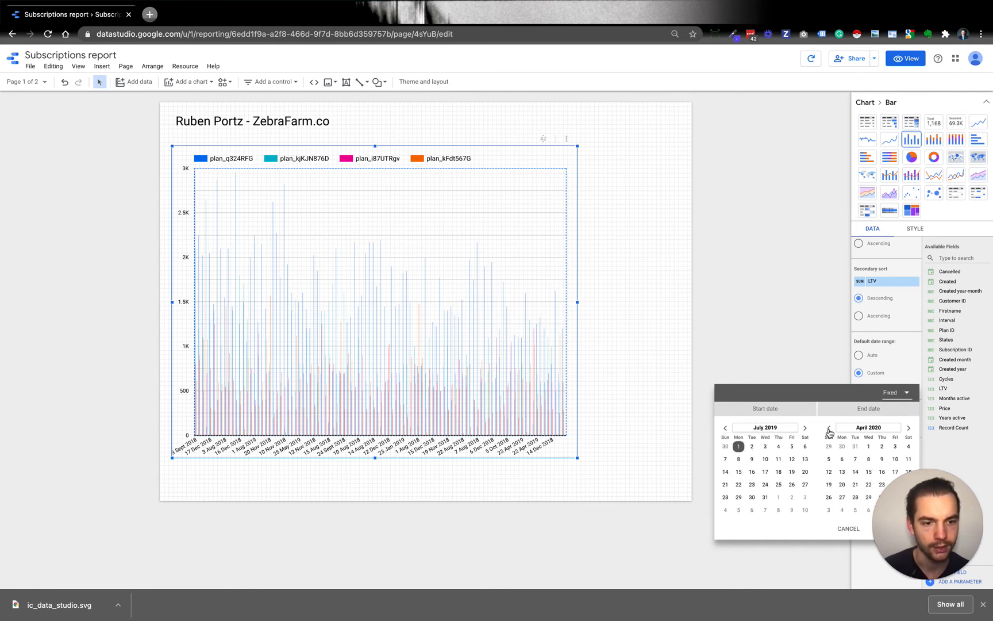
pyautogui.click(829, 428)
pyautogui.click(829, 429)
pyautogui.click(829, 428)
pyautogui.click(829, 429)
pyautogui.click(829, 428)
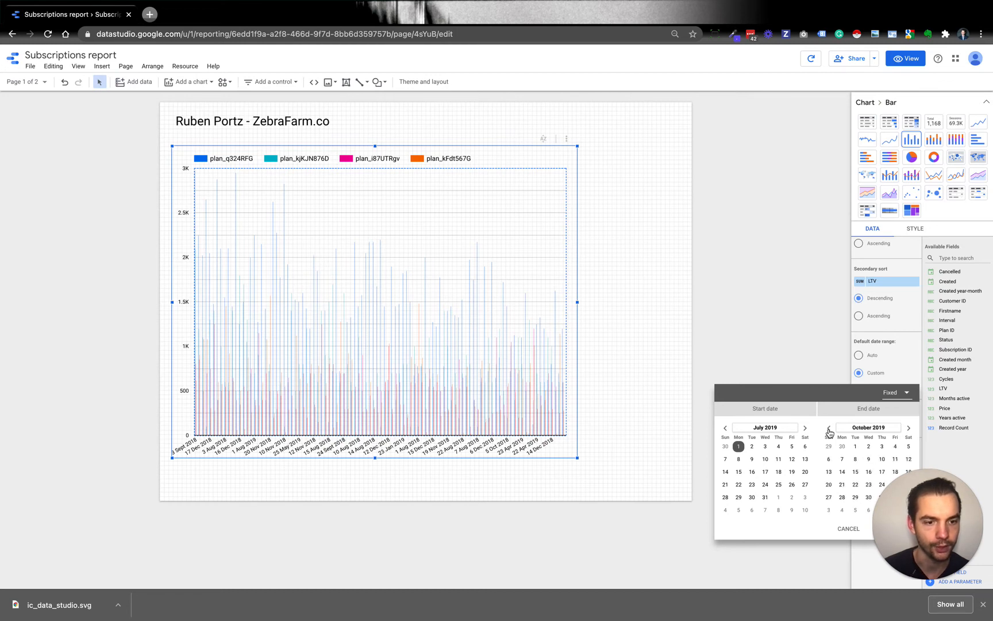
pyautogui.click(829, 429)
pyautogui.click(829, 429)
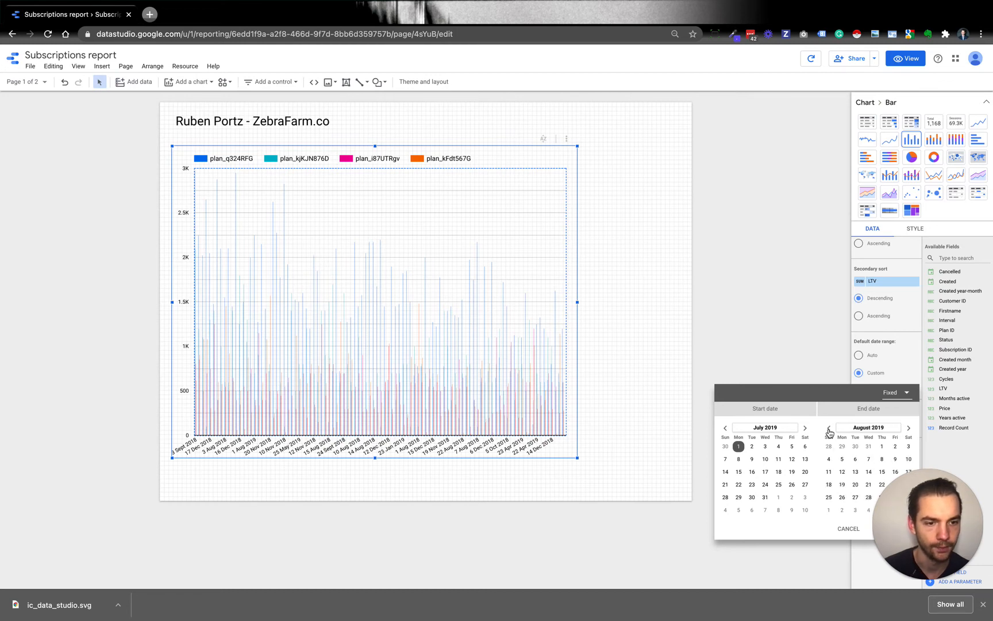
pyautogui.click(879, 447)
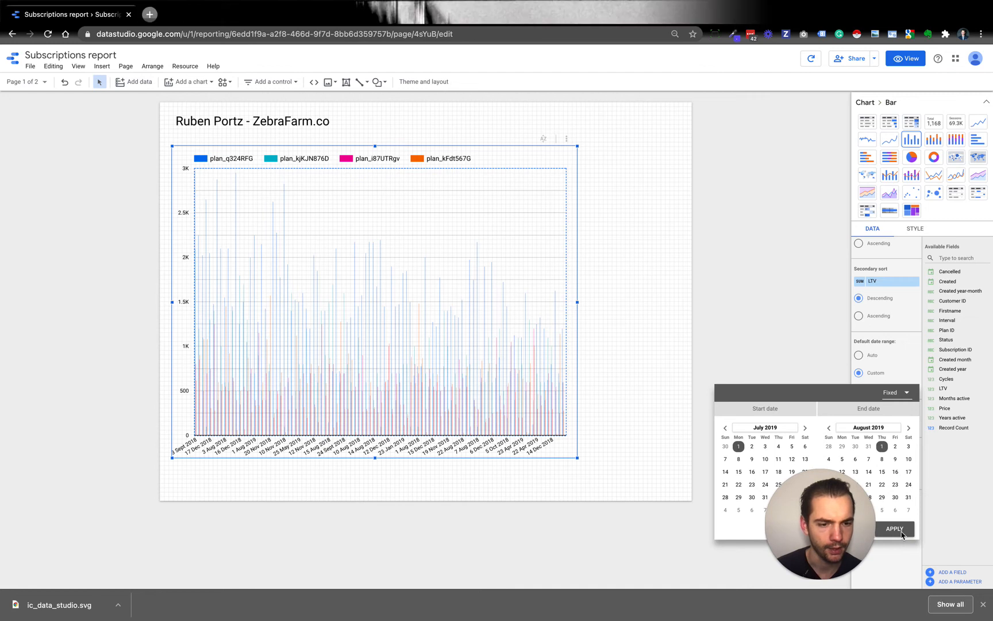
pyautogui.click(895, 529)
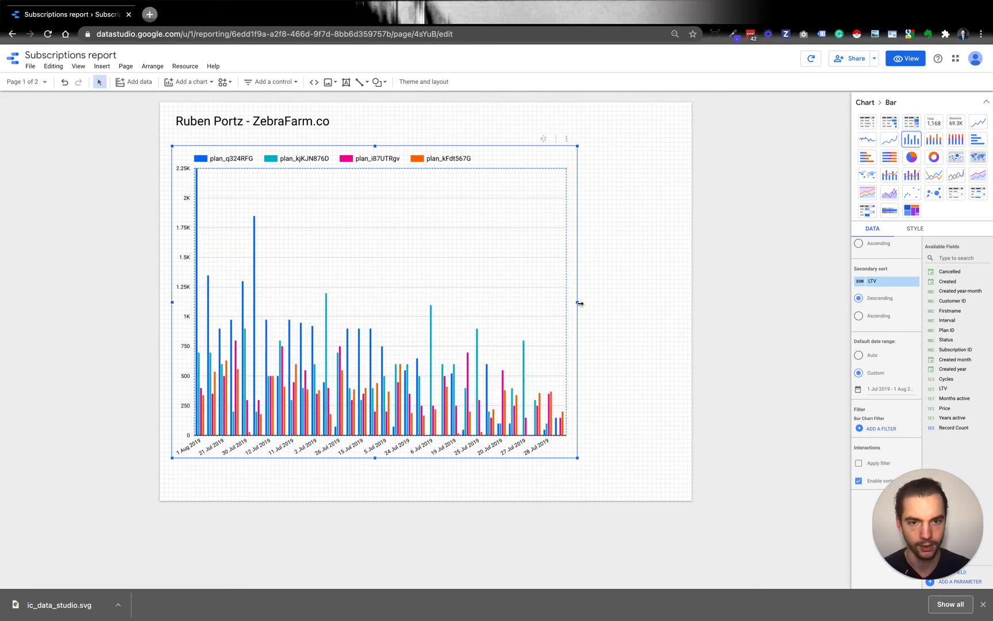
# - Enlarge the chart to nearly the full page width and extend it down close to the page's lower edge
pyautogui.moveTo(579, 302); pyautogui.dragTo(689, 310)
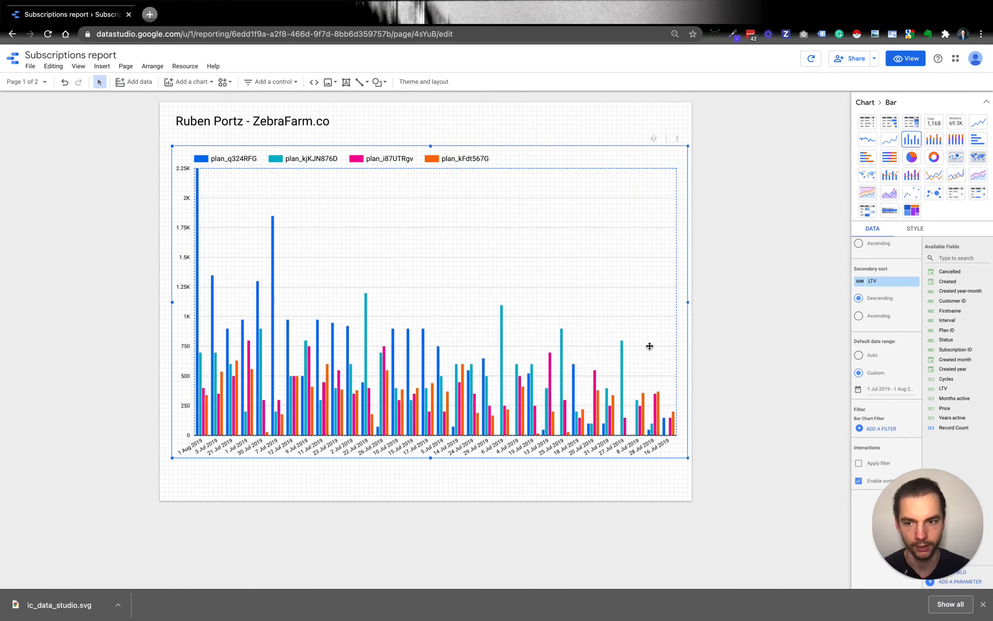
pyautogui.moveTo(432, 458); pyautogui.dragTo(430, 489)
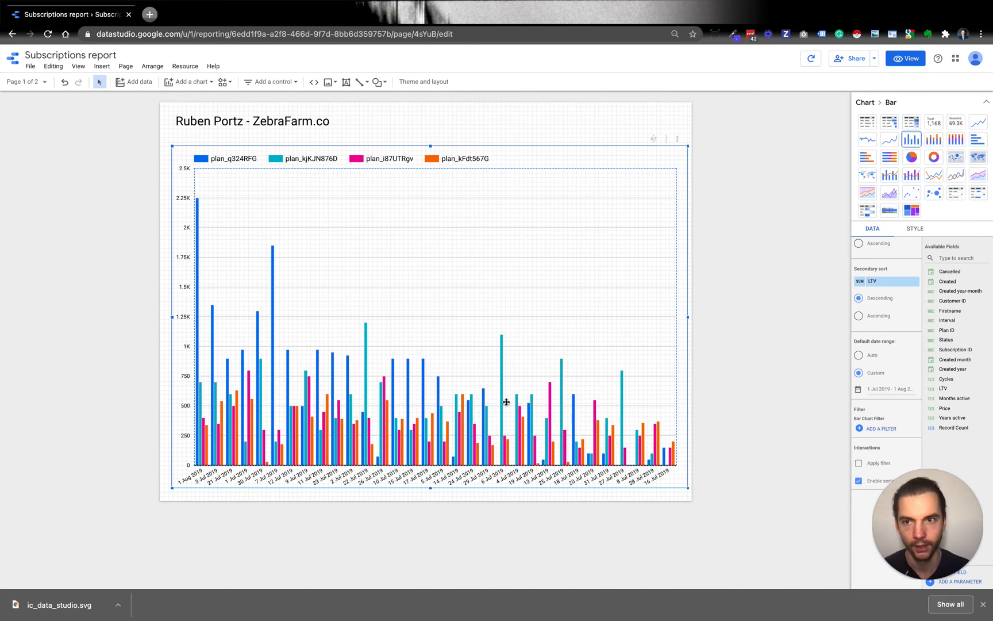
# - Try the stacked column, 100% stacked column, bar and stacked bar types on the chart, ending with a 100% stacked bar chart
pyautogui.click(934, 142)
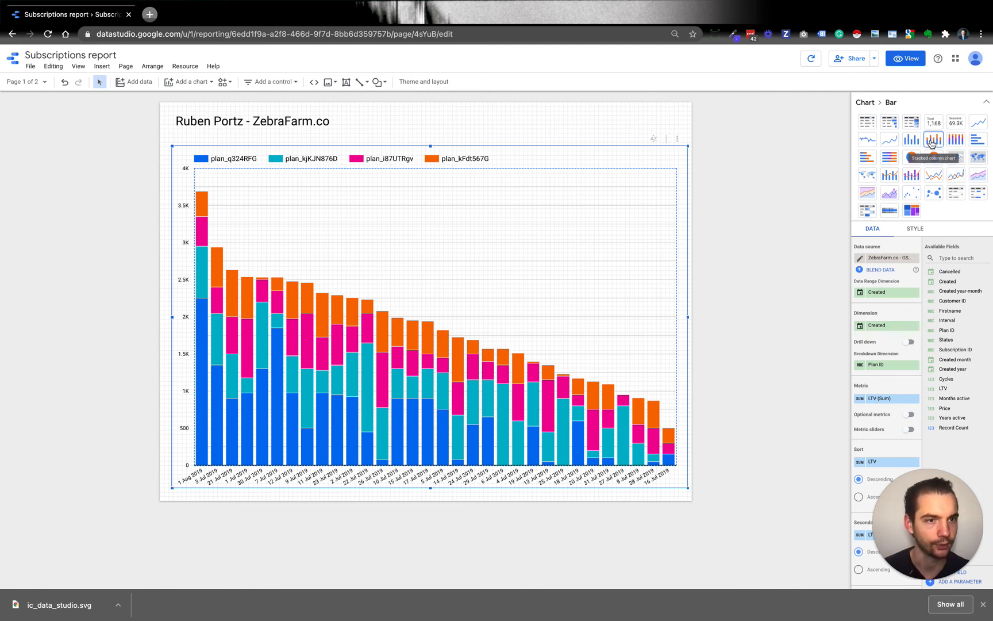
pyautogui.click(963, 142)
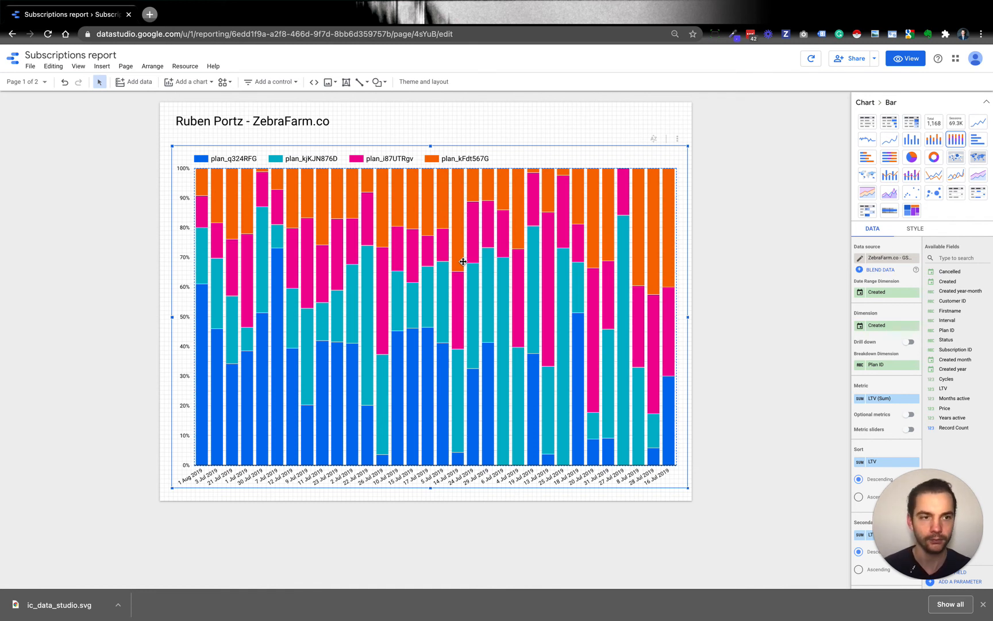
pyautogui.click(979, 142)
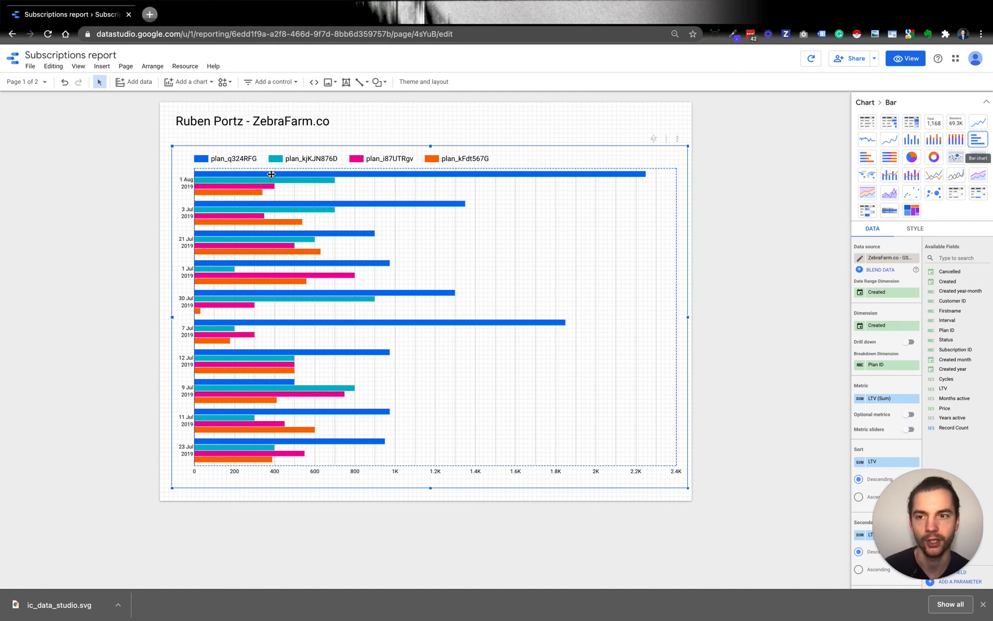
pyautogui.click(867, 156)
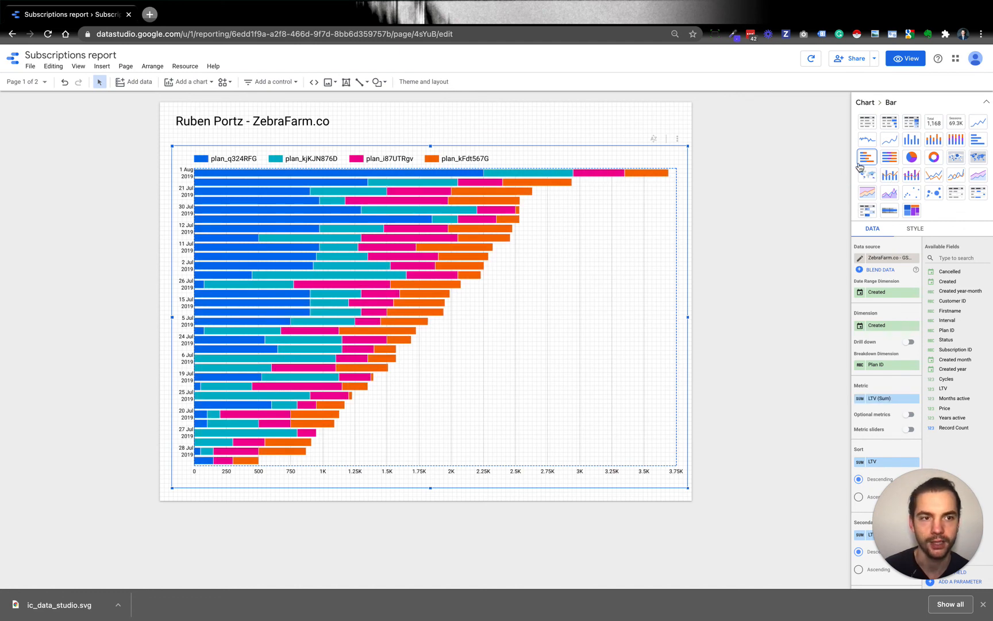
pyautogui.click(890, 158)
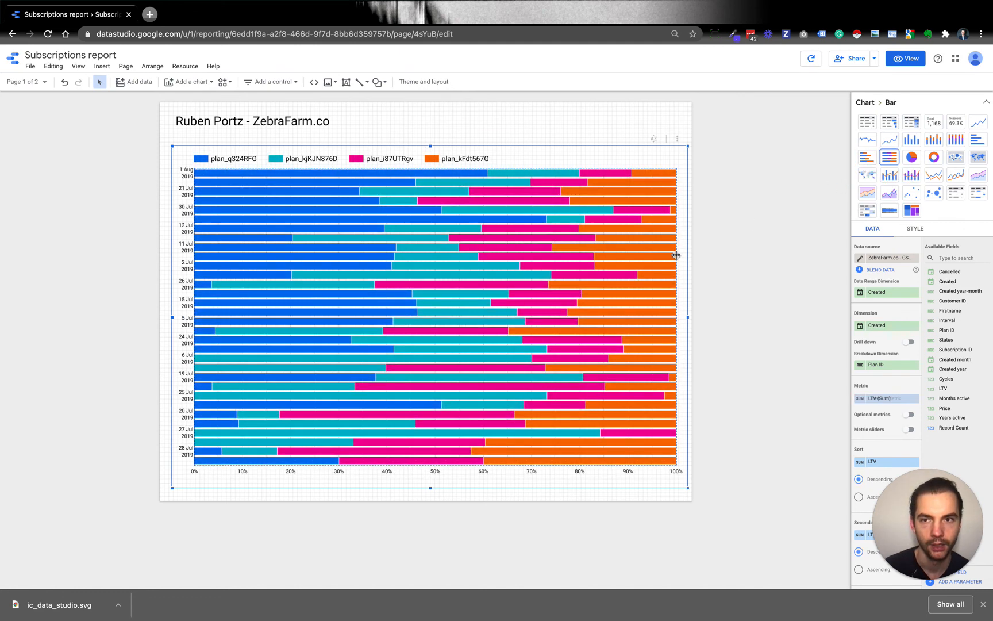
pyautogui.click(140, 285)
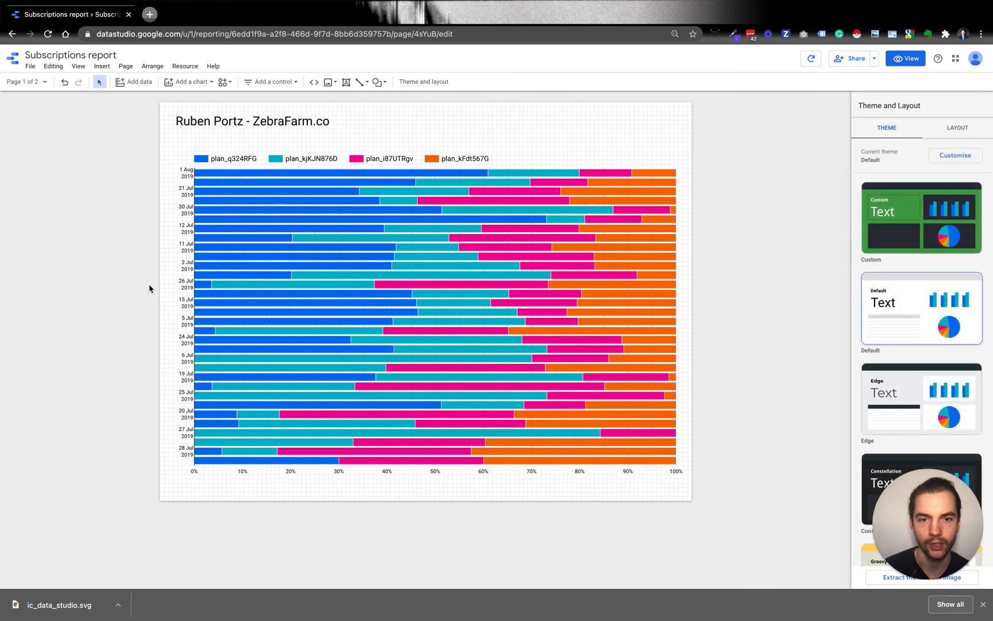